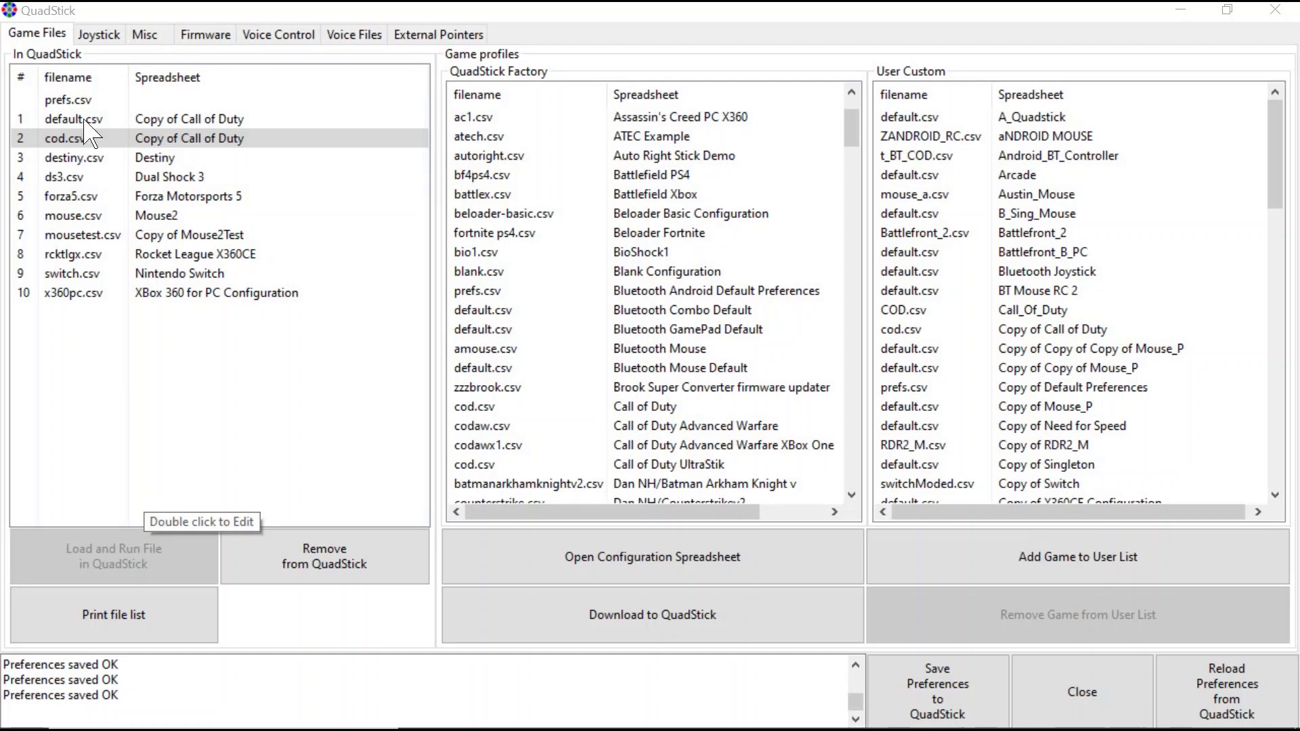
- Show the Joystick range-of-motion page, with deflection maximum 30 and minimum 2
left_click(95, 35)
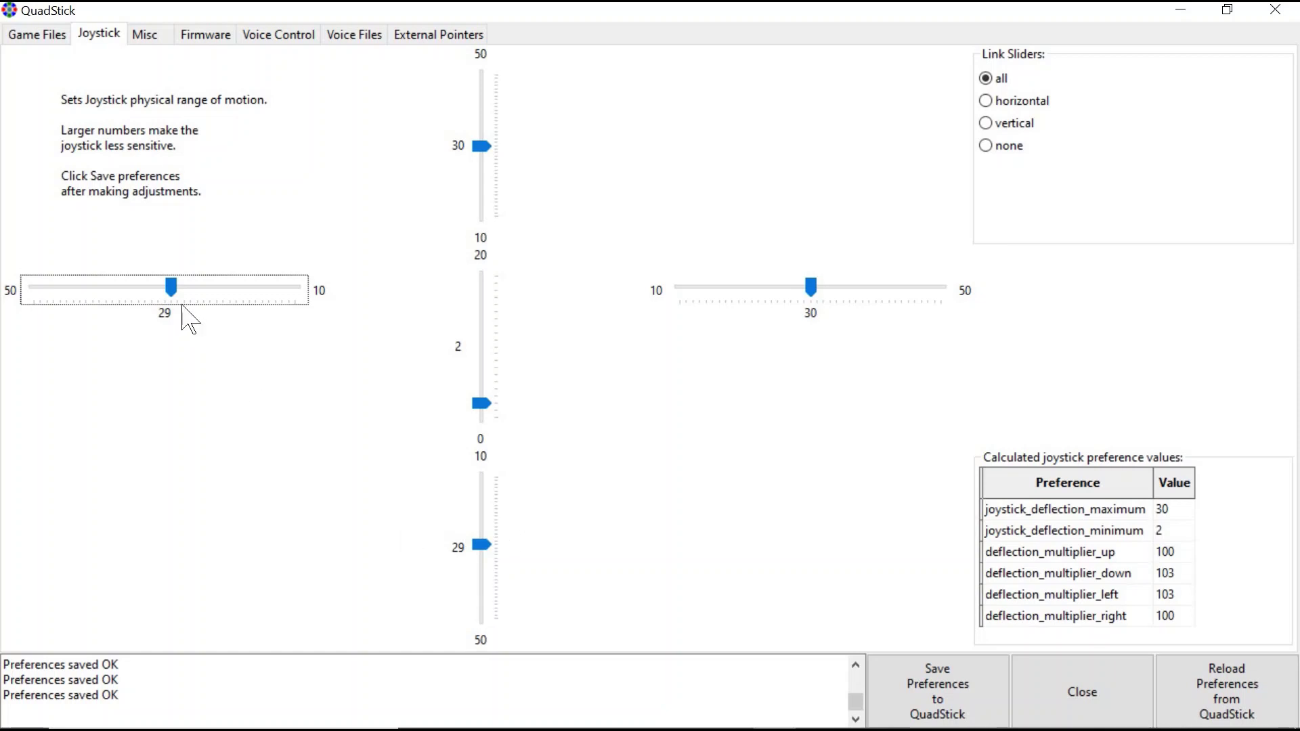
- Try lower and higher joystick ranges, return the sliders to 30, and save the preferences
left_click_drag(177, 296, 255, 292)
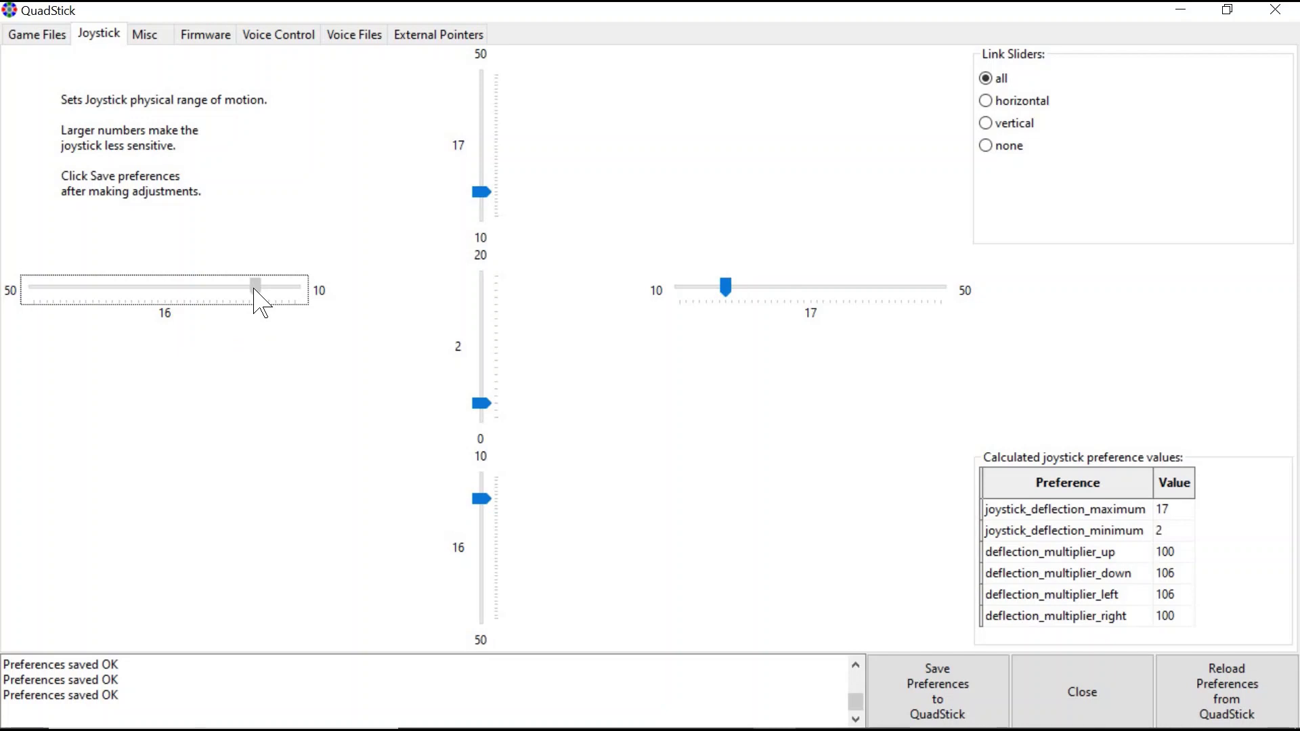
left_click_drag(255, 290, 86, 283)
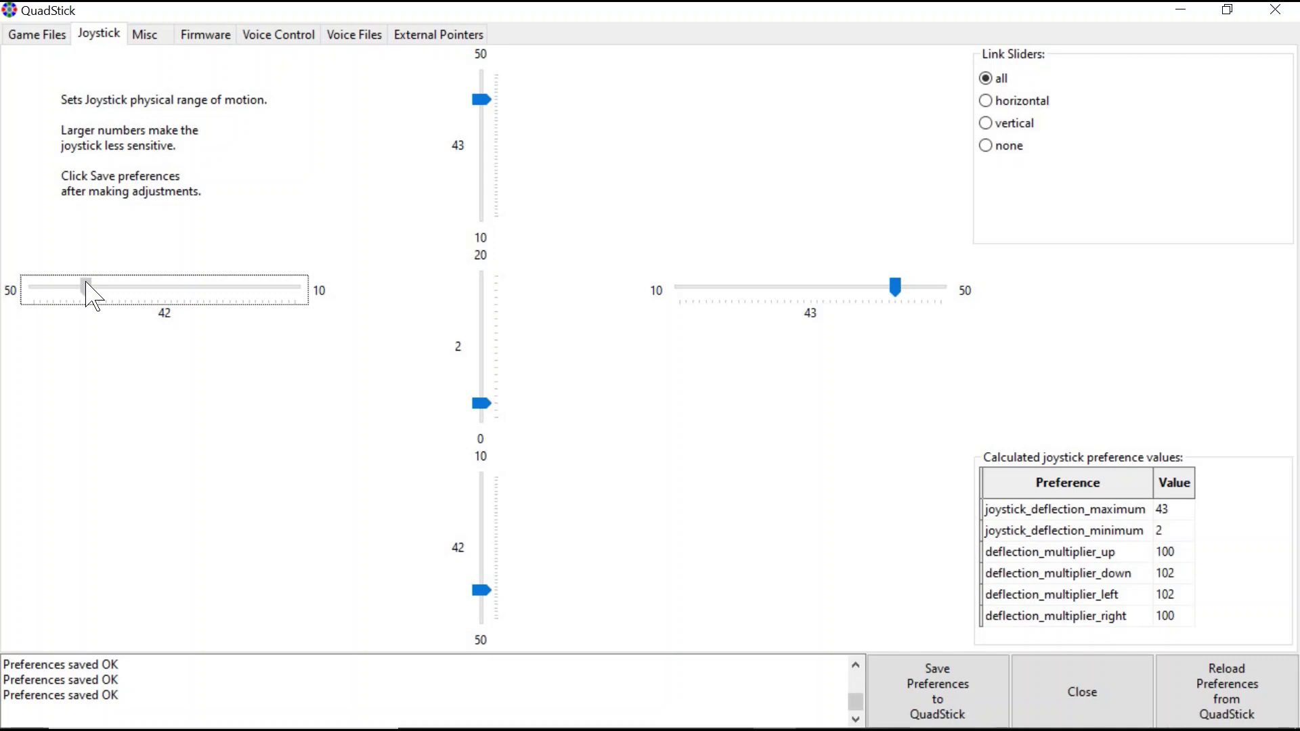
left_click_drag(87, 288, 174, 295)
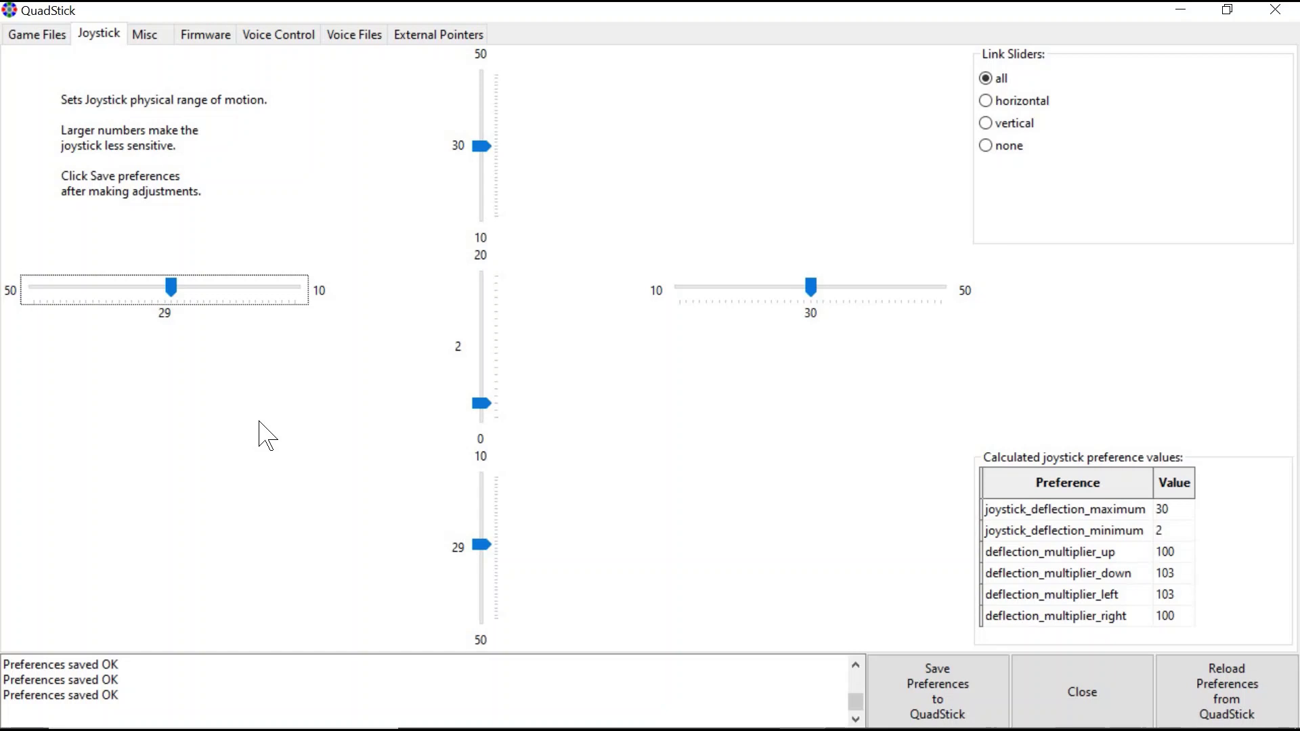
left_click(919, 704)
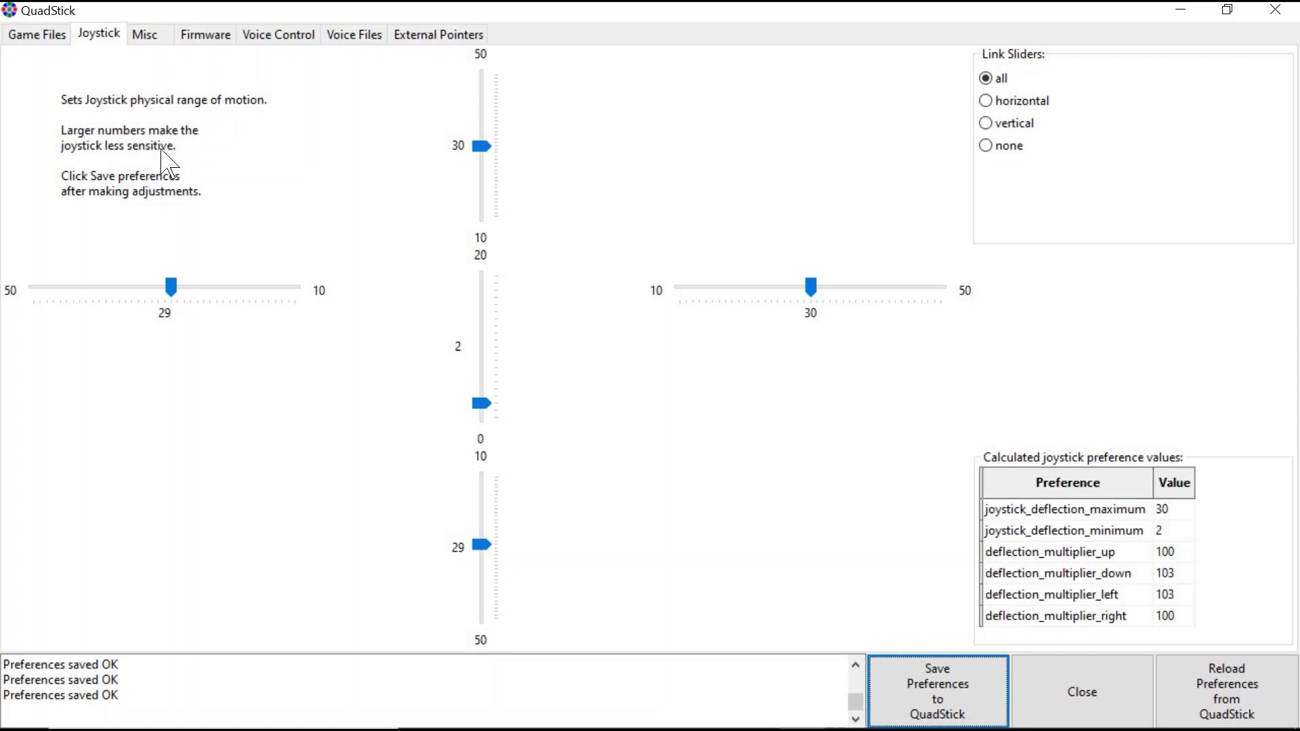
left_click(144, 34)
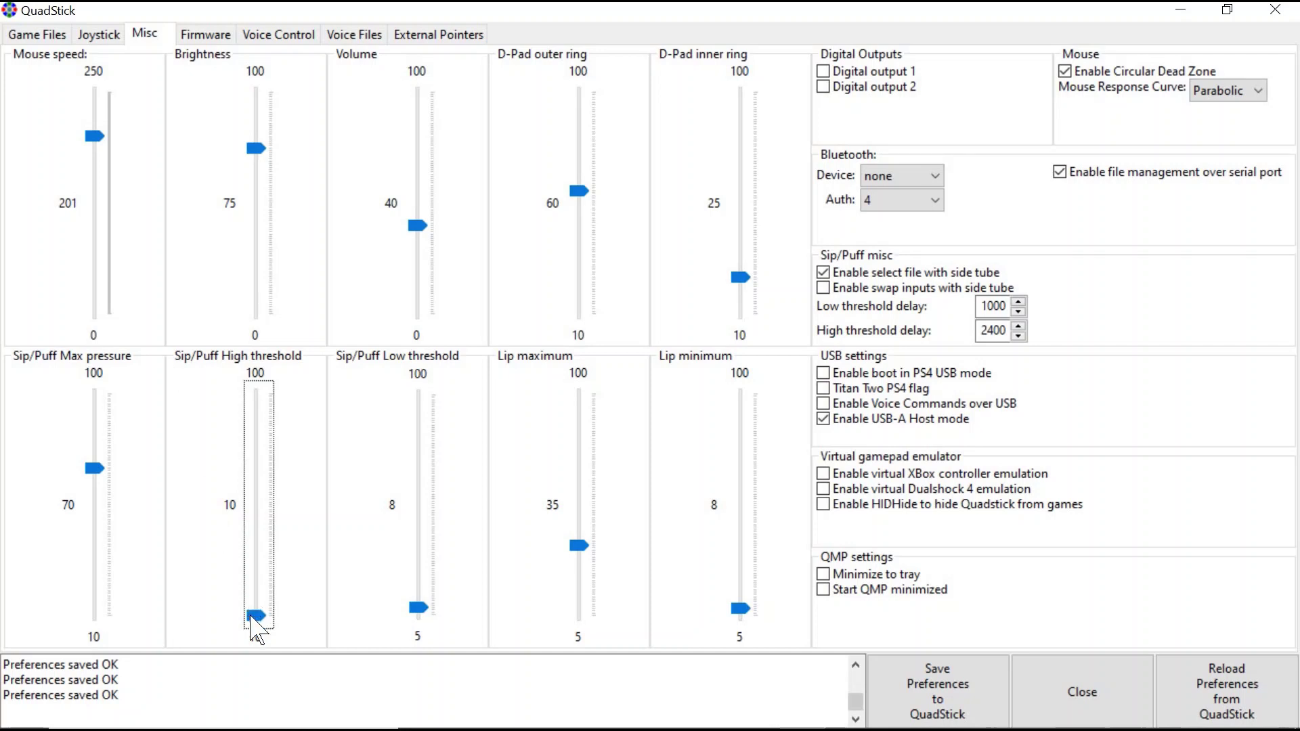
- Raise the Sip/Puff High threshold slider, then bring it back down to 15
left_click_drag(259, 595, 291, 521)
left_click(259, 584)
left_click_drag(257, 574, 203, 600)
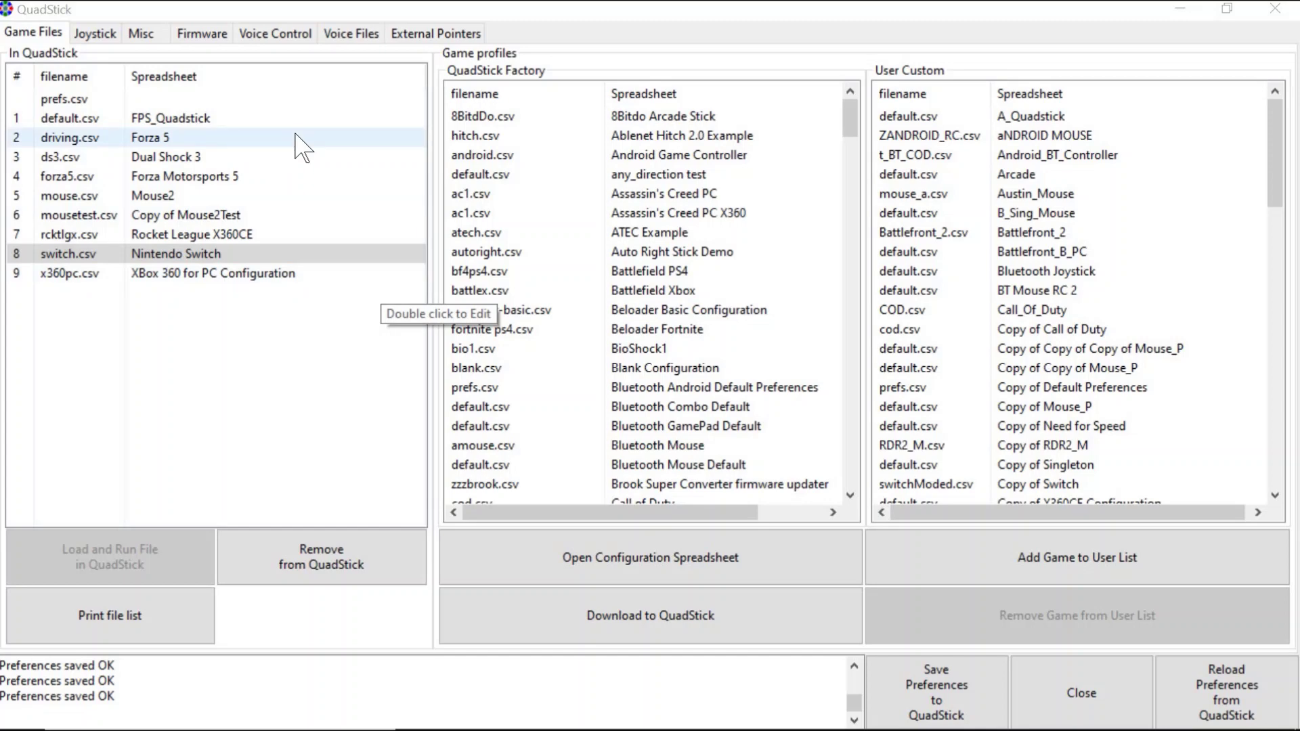
- Go from the Game Files list to the Misc settings page
left_click(136, 49)
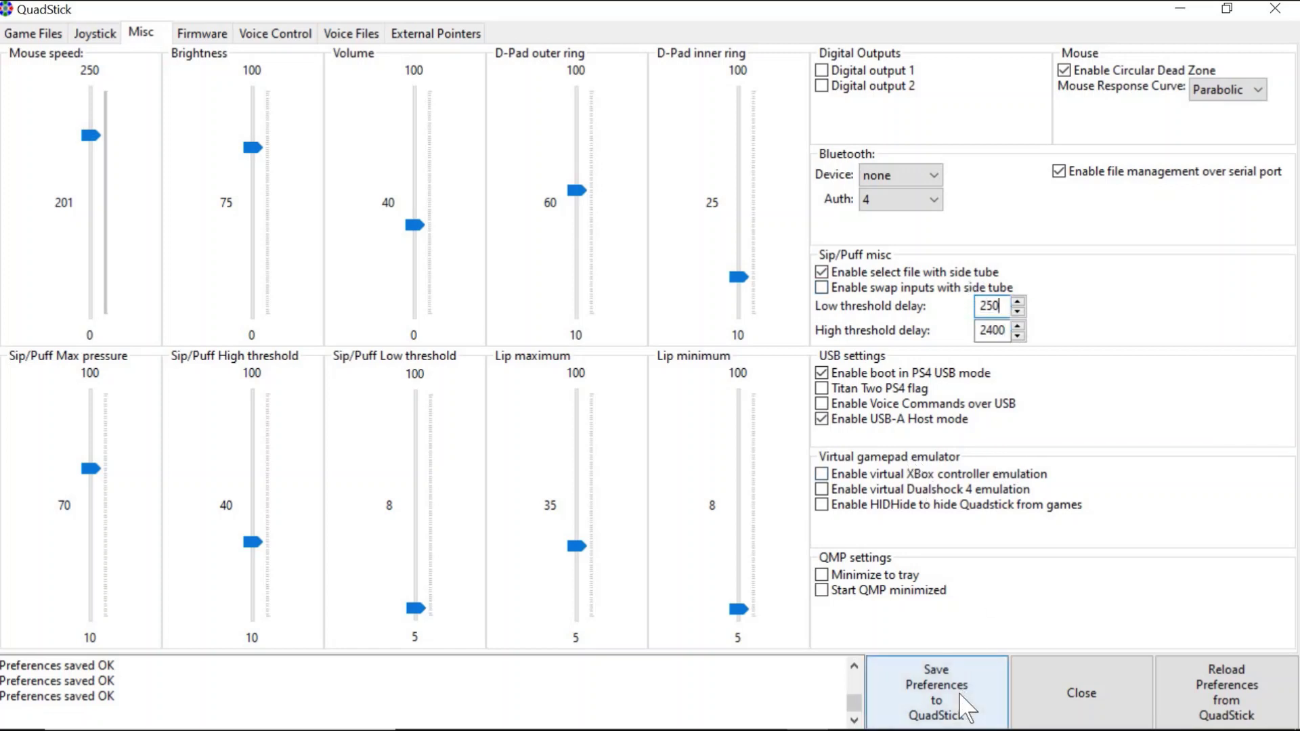
- Save High threshold 40, Low threshold delay 250 and PS4 USB boot mode to the QuadStick
left_click(967, 707)
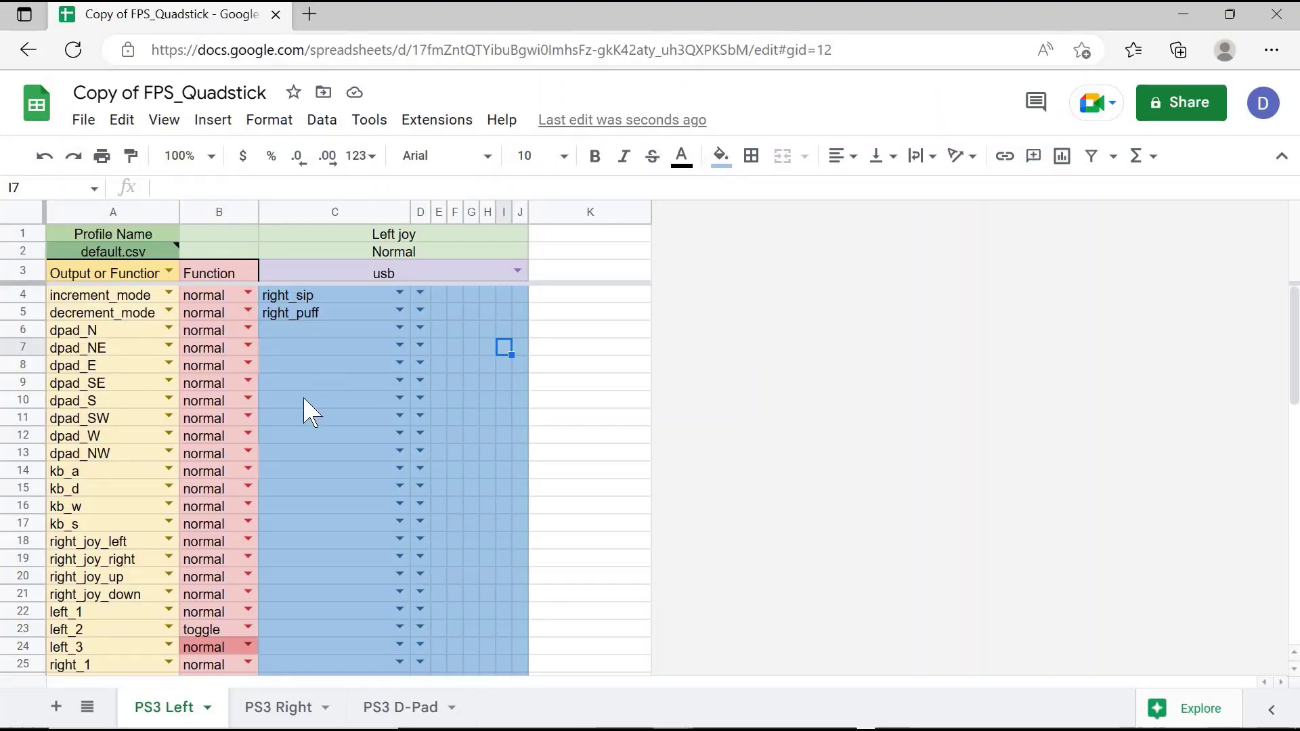
left_click(277, 709)
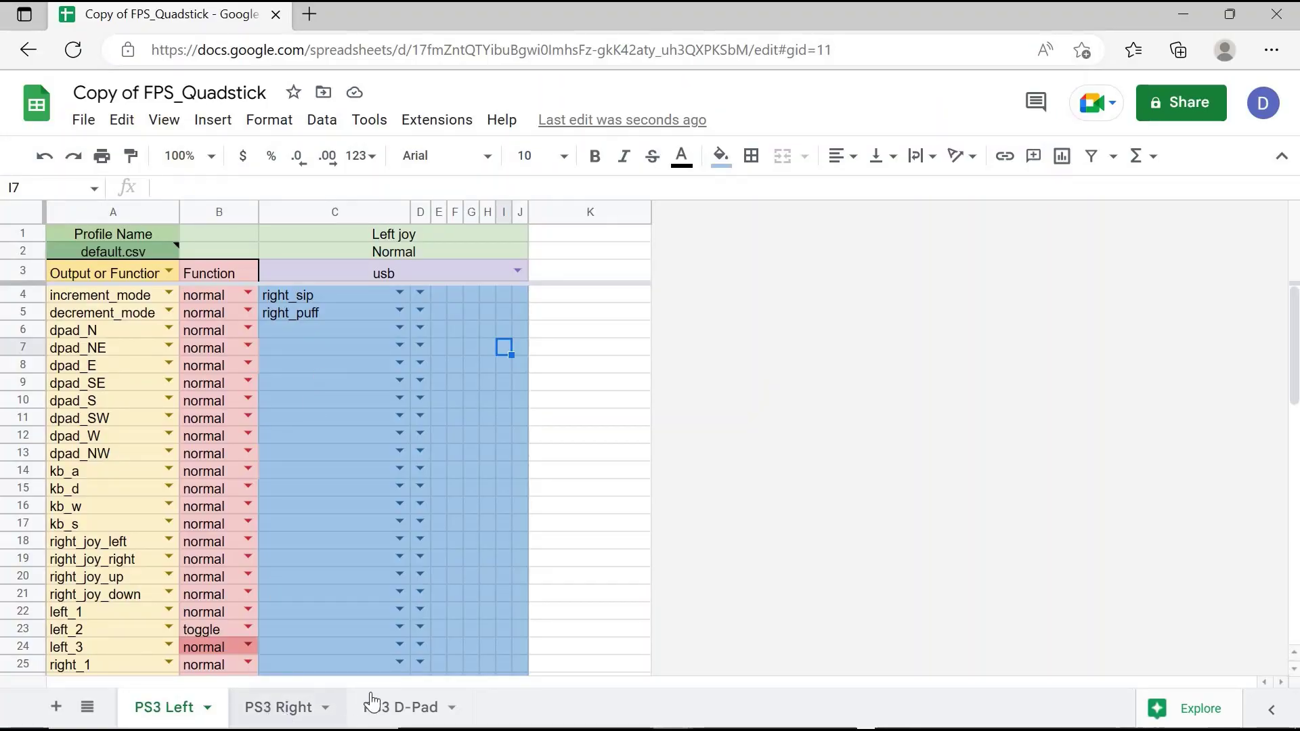
left_click(375, 707)
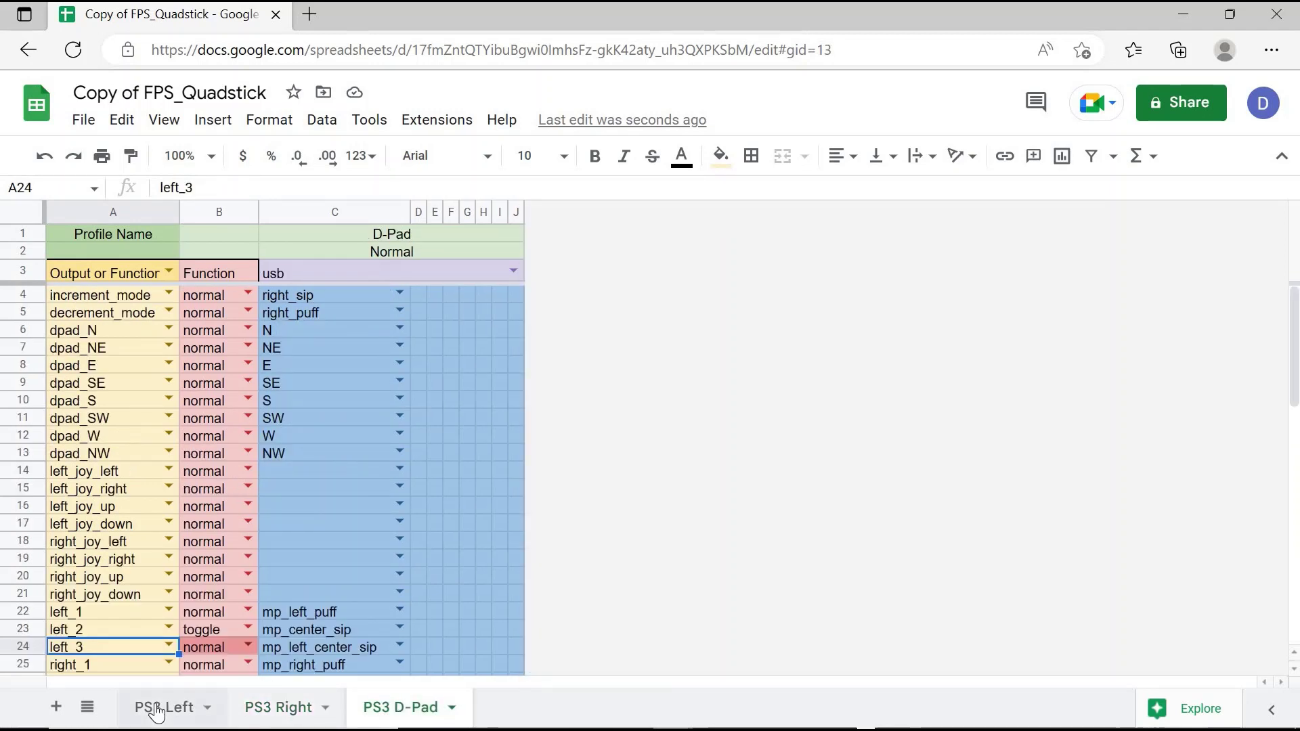
left_click(162, 707)
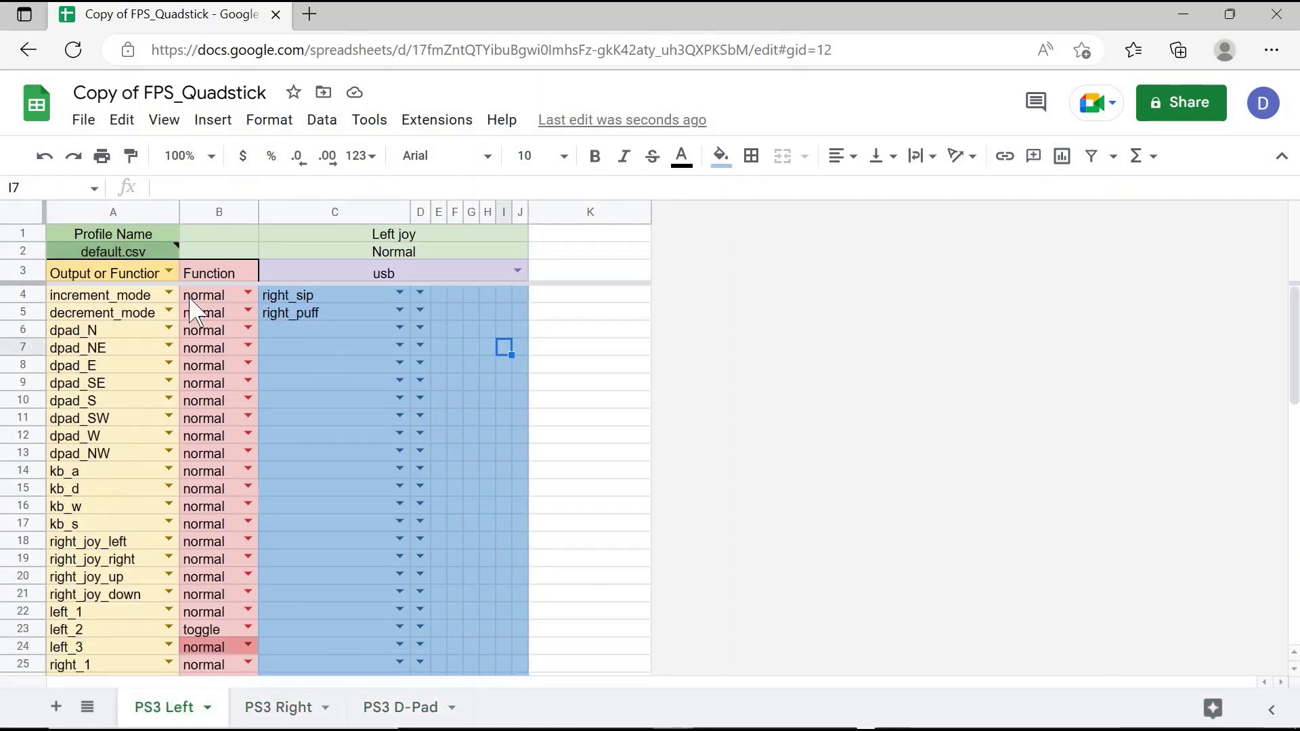
left_click_drag(112, 299, 114, 314)
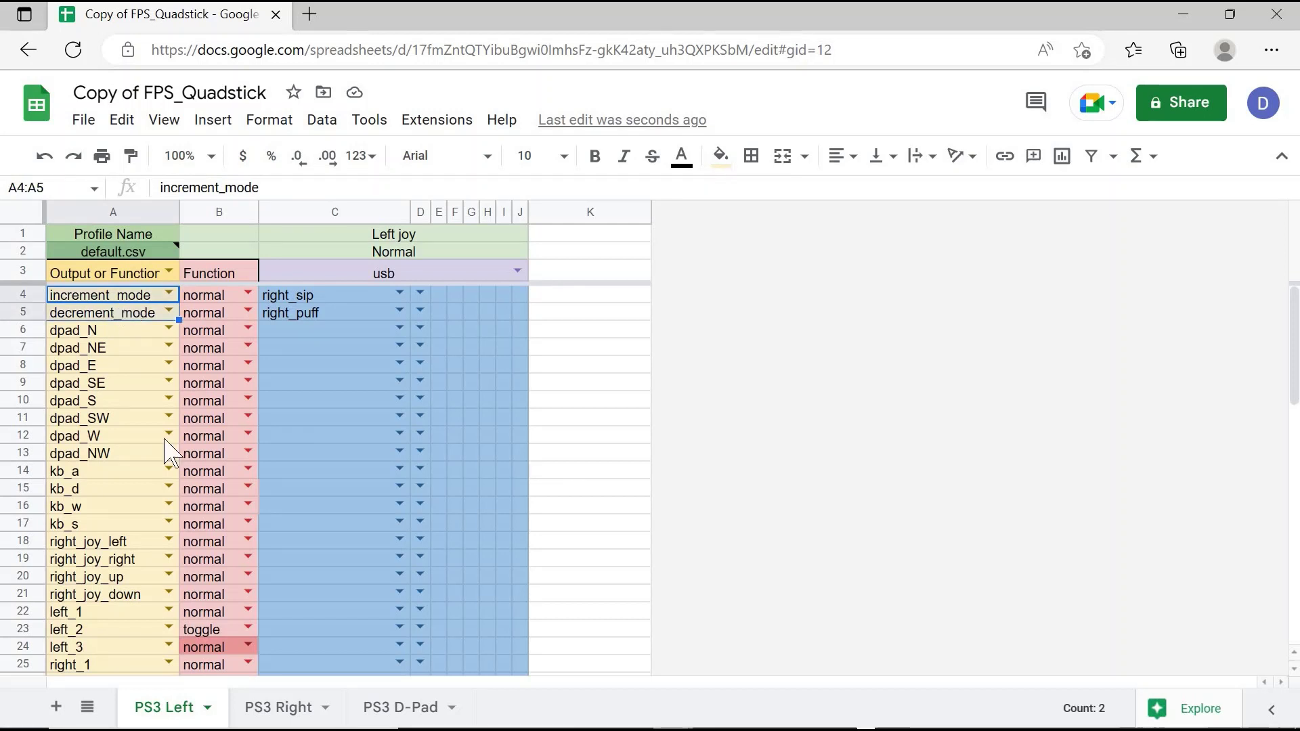
left_click(281, 710)
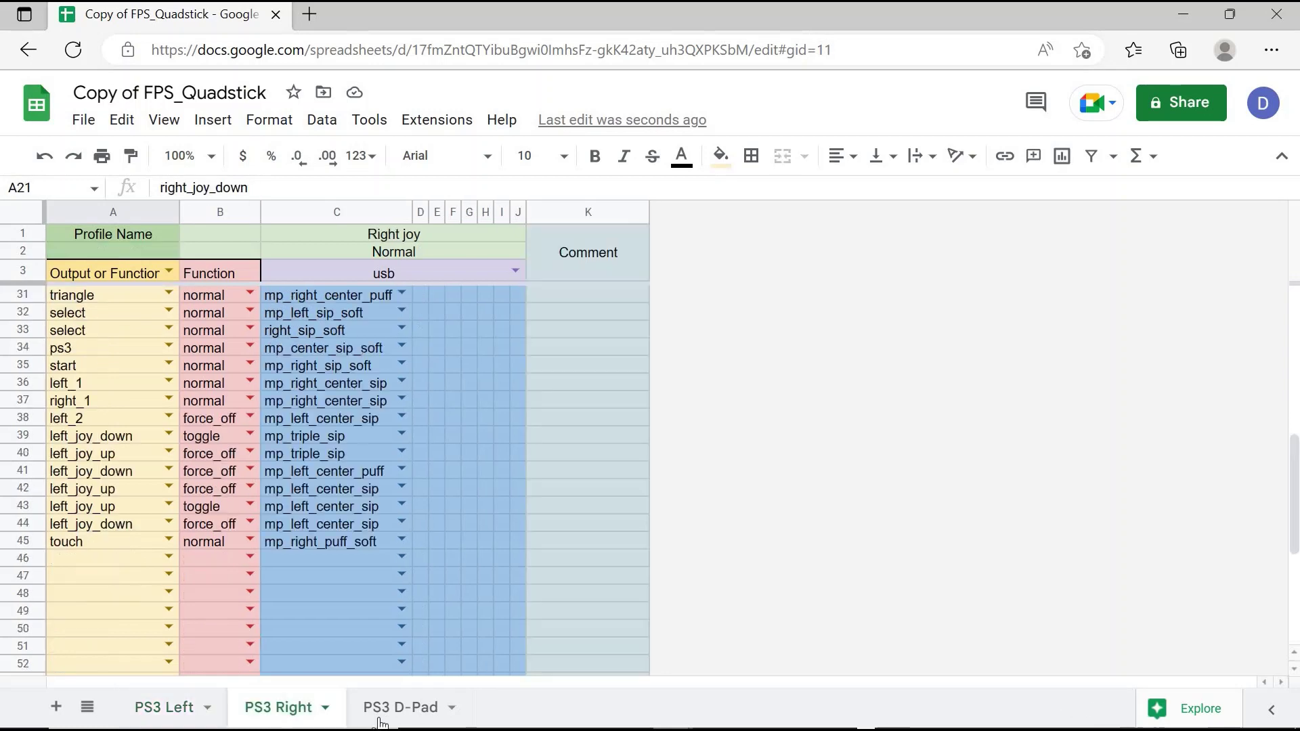
left_click(400, 707)
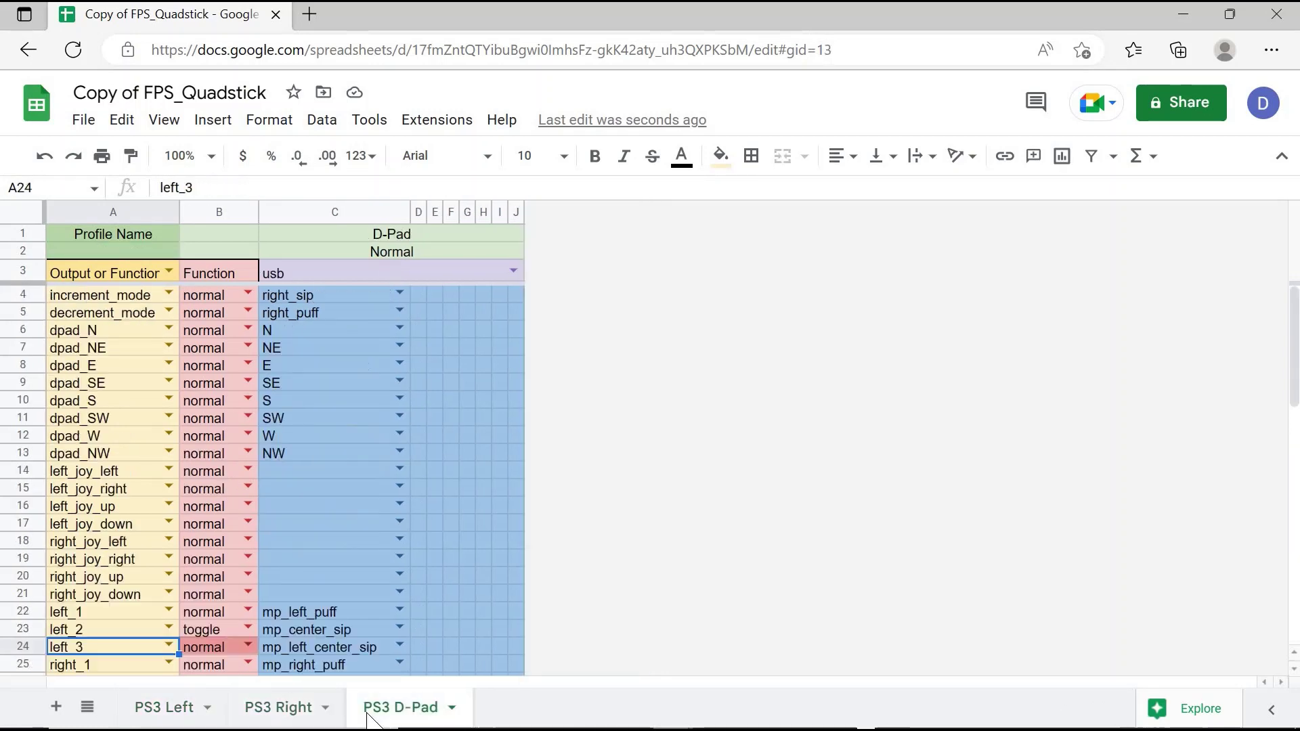
left_click(152, 708)
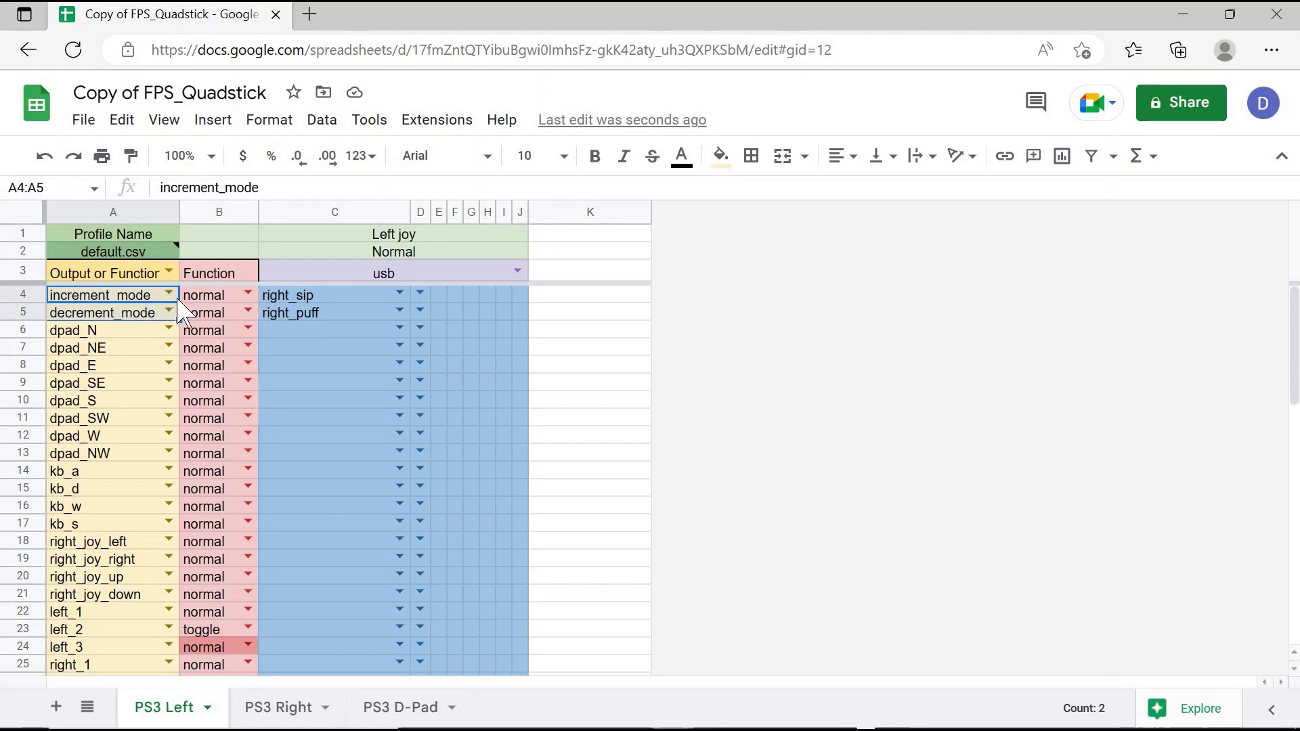
left_click(299, 298)
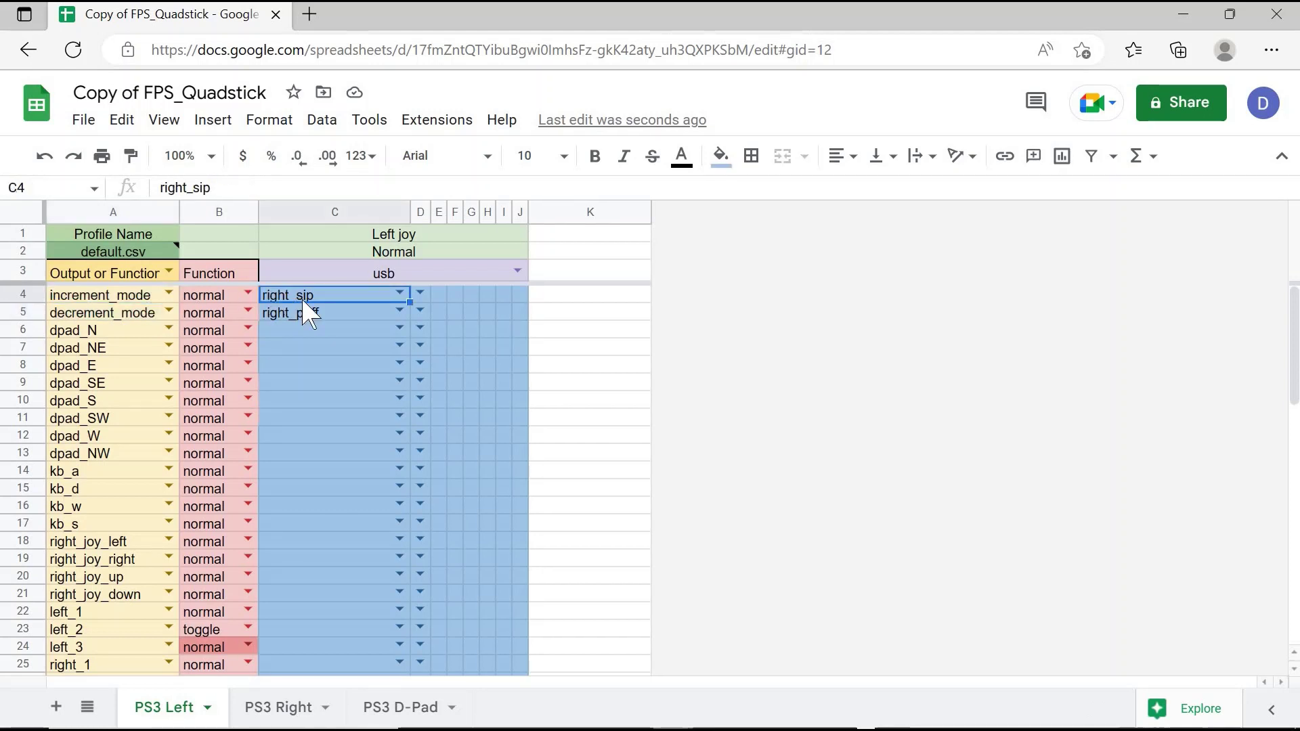
left_click(308, 314)
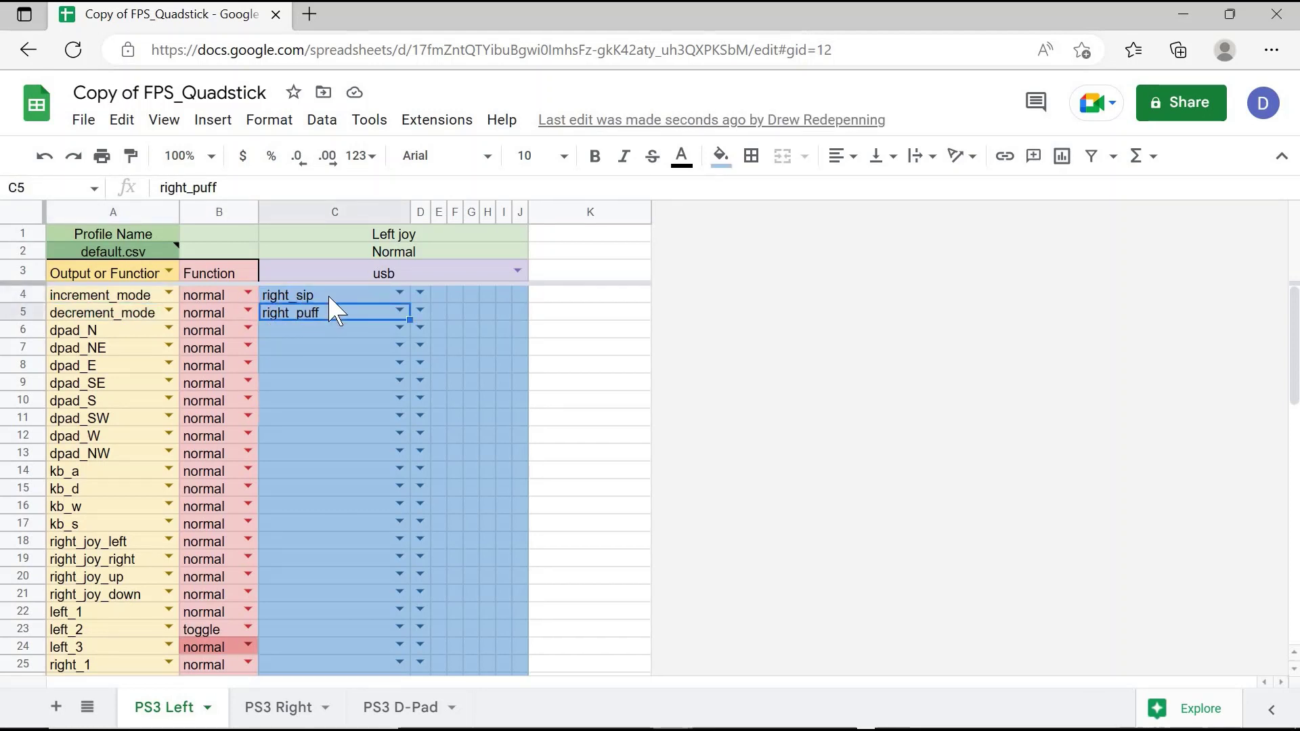
left_click(291, 298)
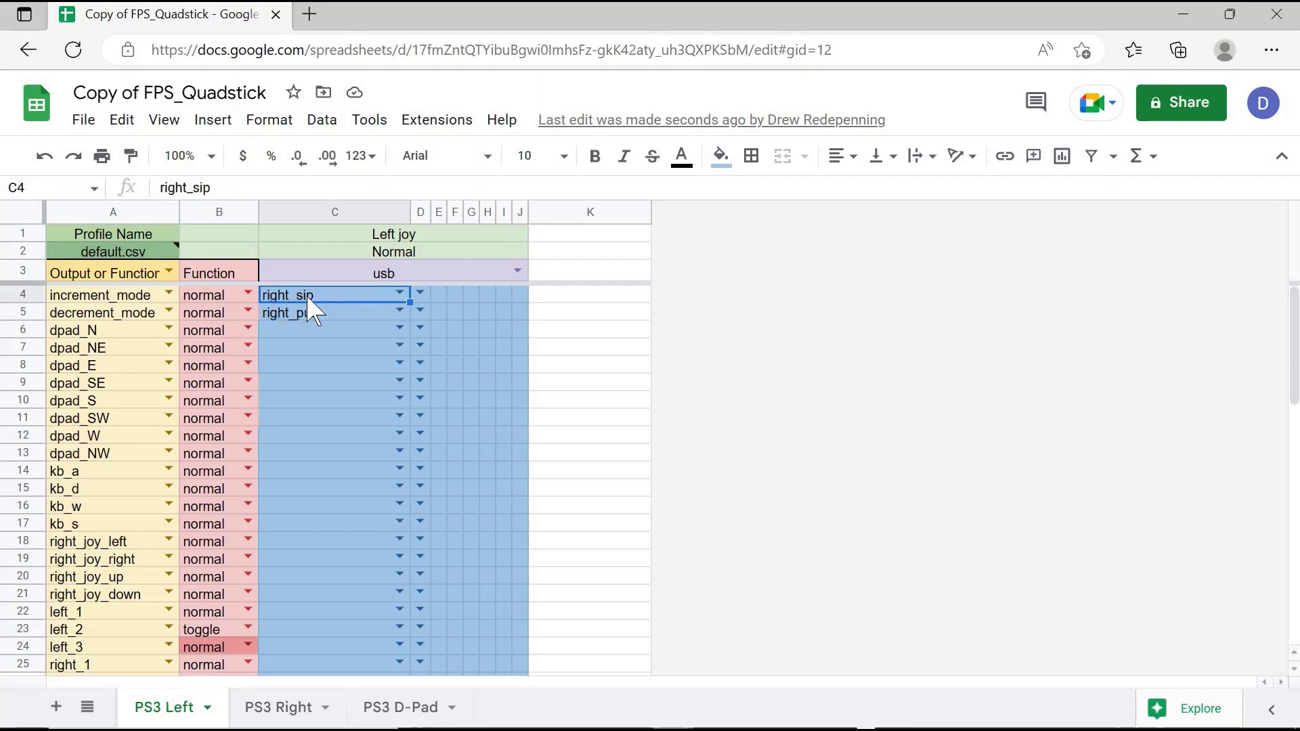
left_click(132, 297)
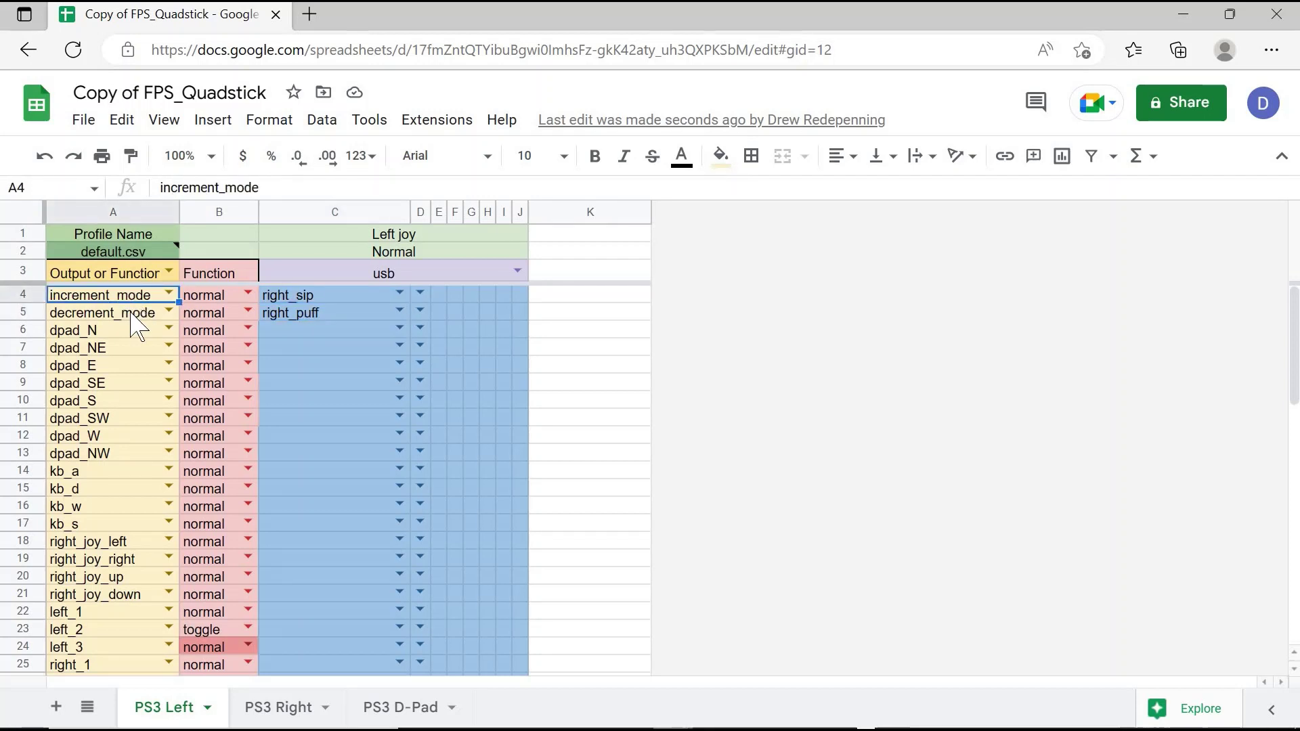
left_click(132, 315)
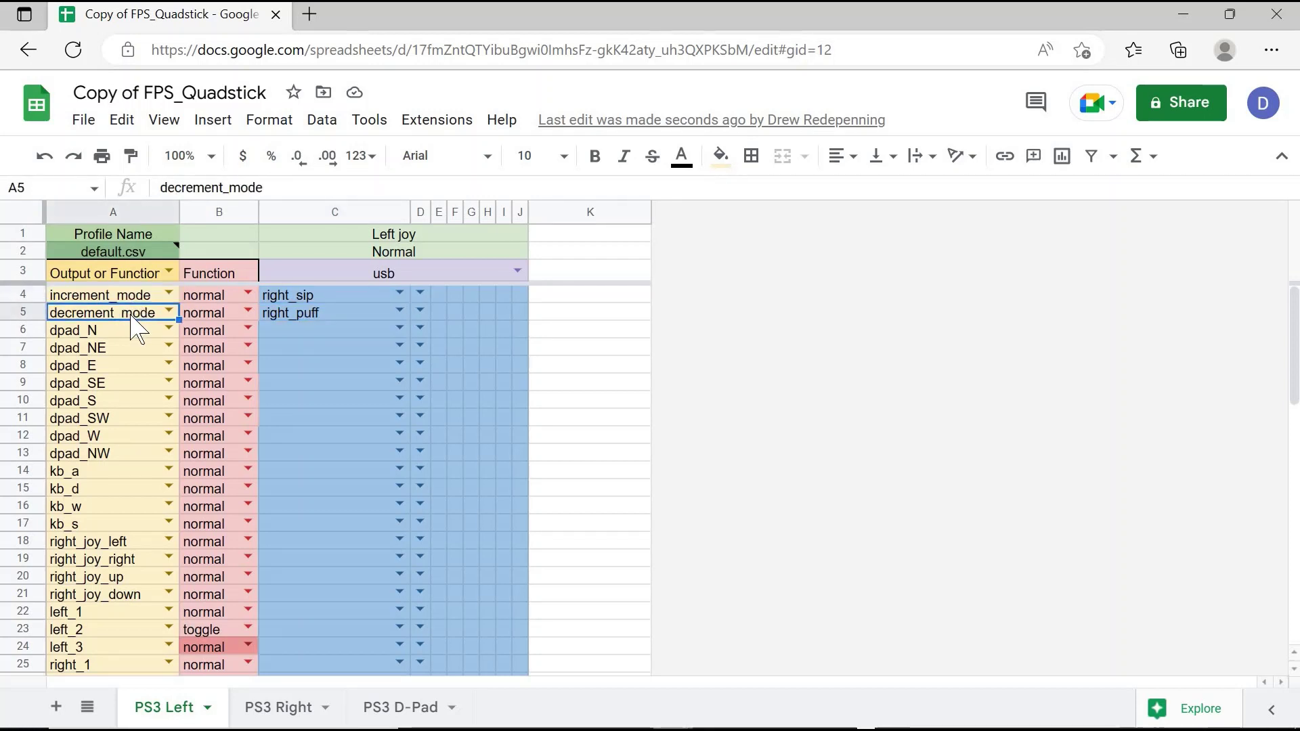
left_click(312, 301)
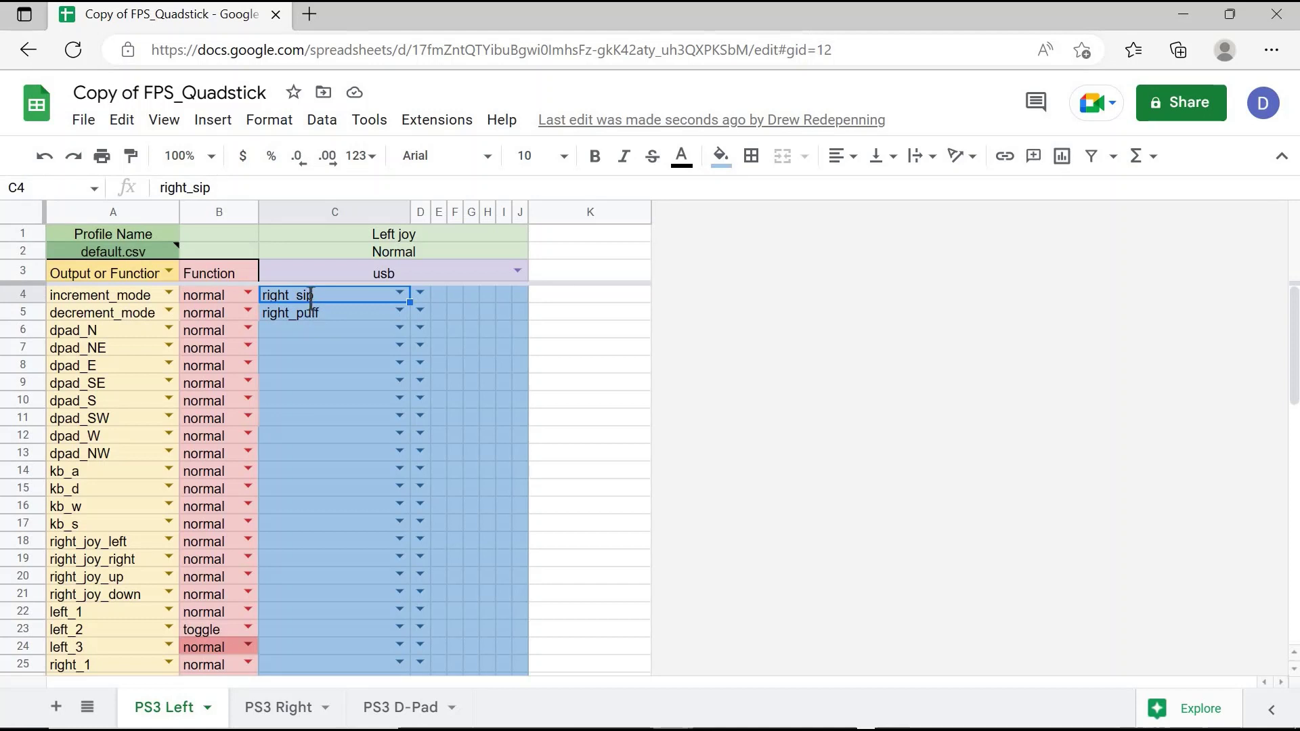
- Map increment_mode in PS3 Left cell C4 to mp_center_puff using the autocomplete
type("mp_")
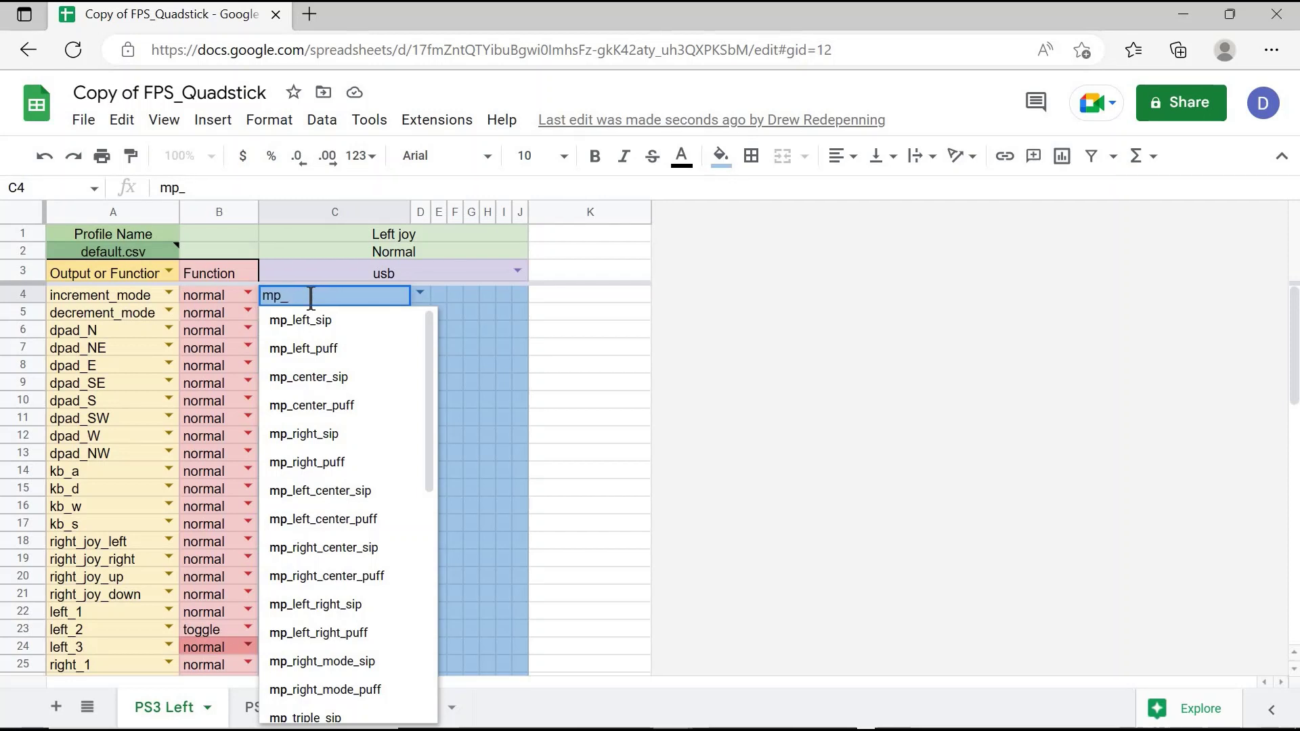
type("center")
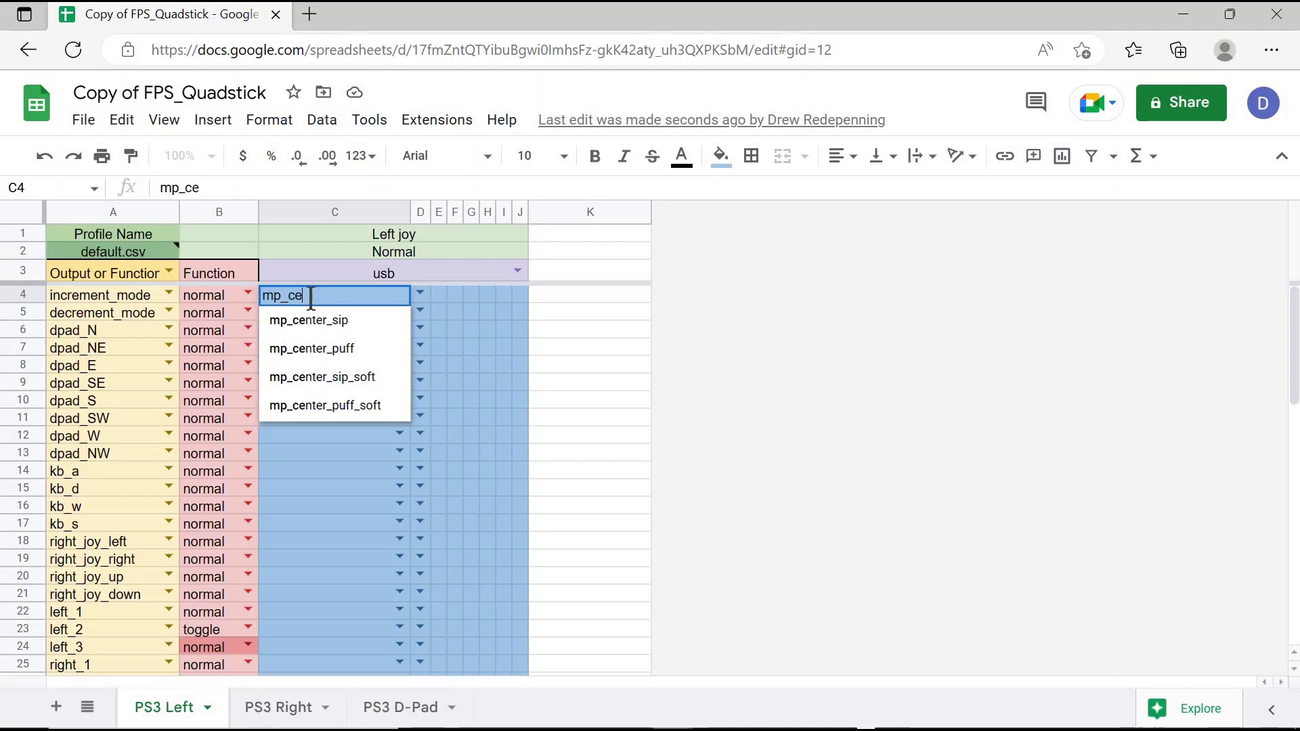
left_click(322, 345)
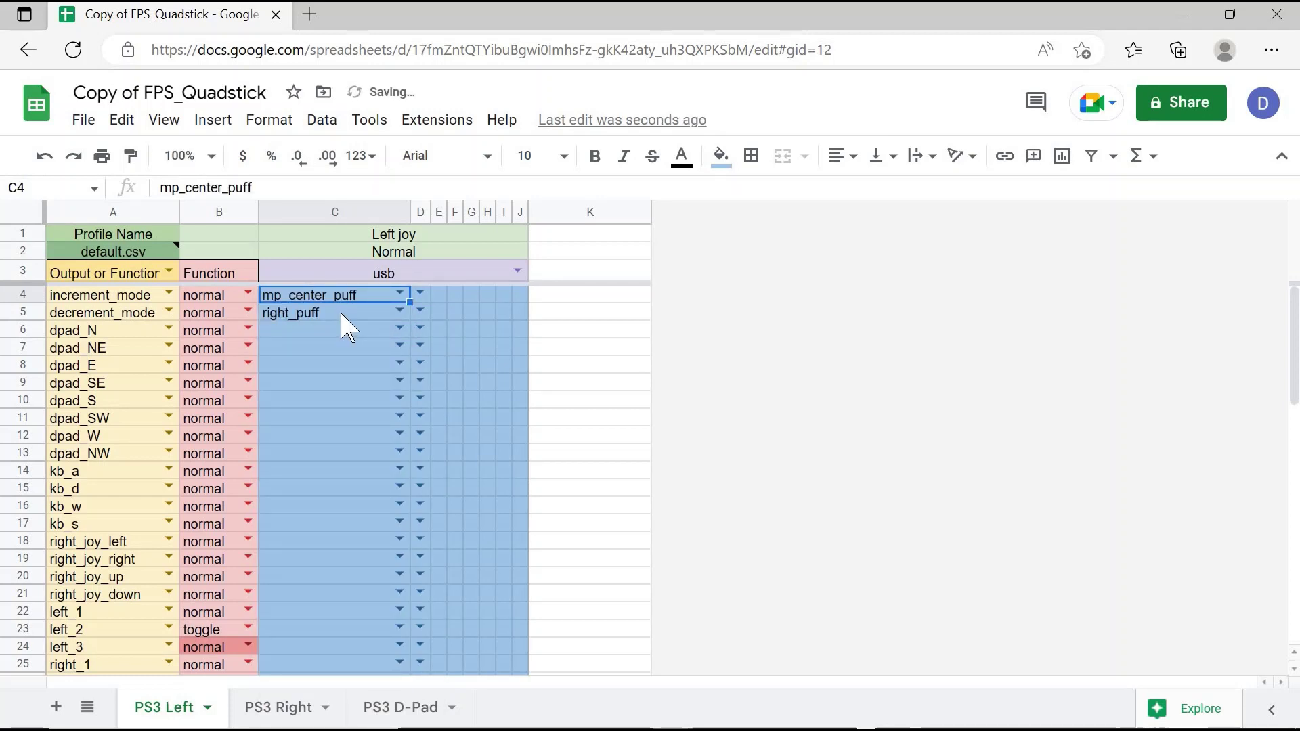
left_click(347, 349)
- On PS3 Right, inspect increment_mode and decrement_mode with their right_sip and right_puff mappings
left_click(257, 712)
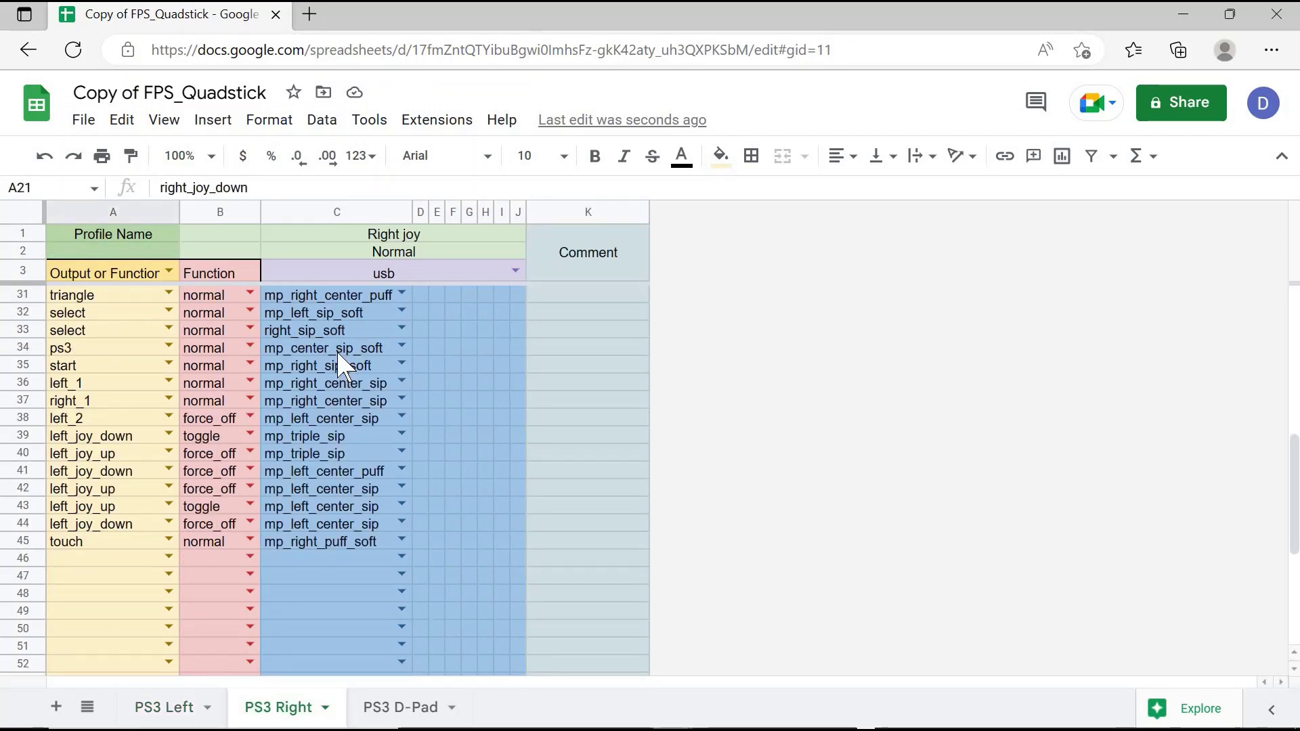
scroll(342, 366, "up", 8)
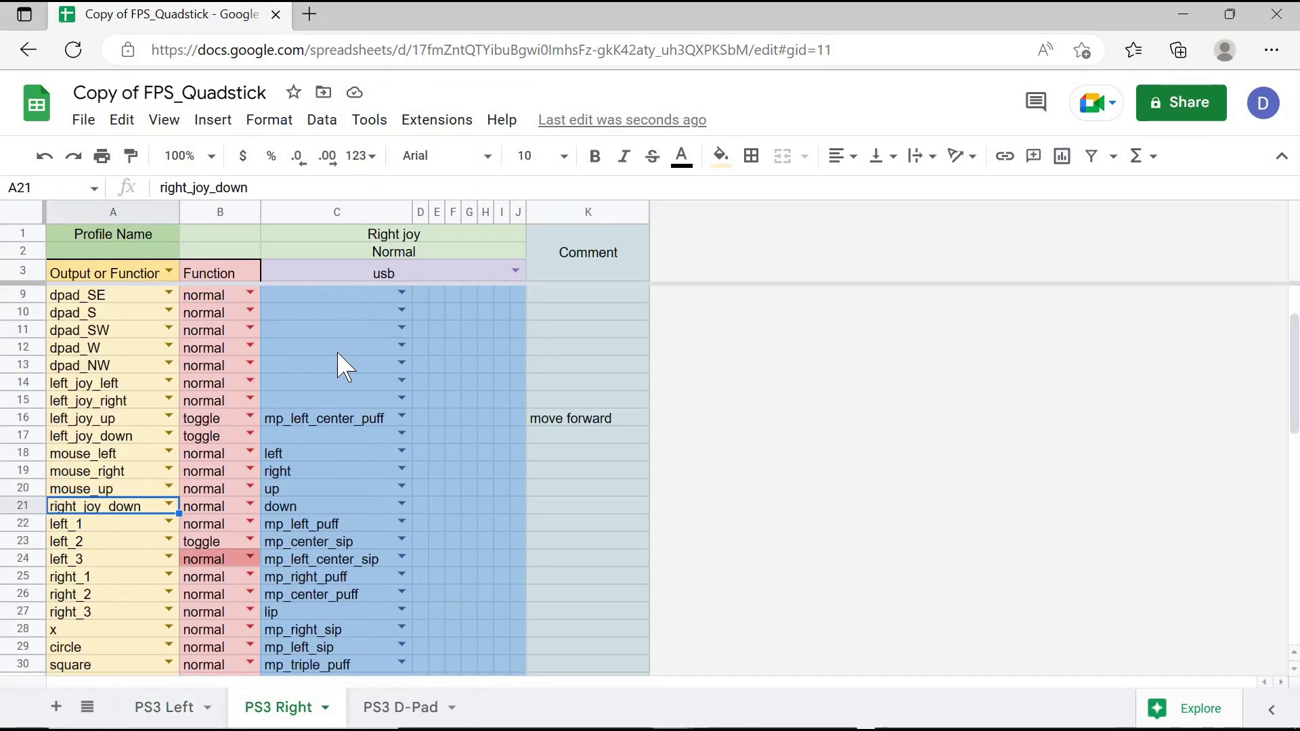
left_click(317, 296)
left_click(316, 317)
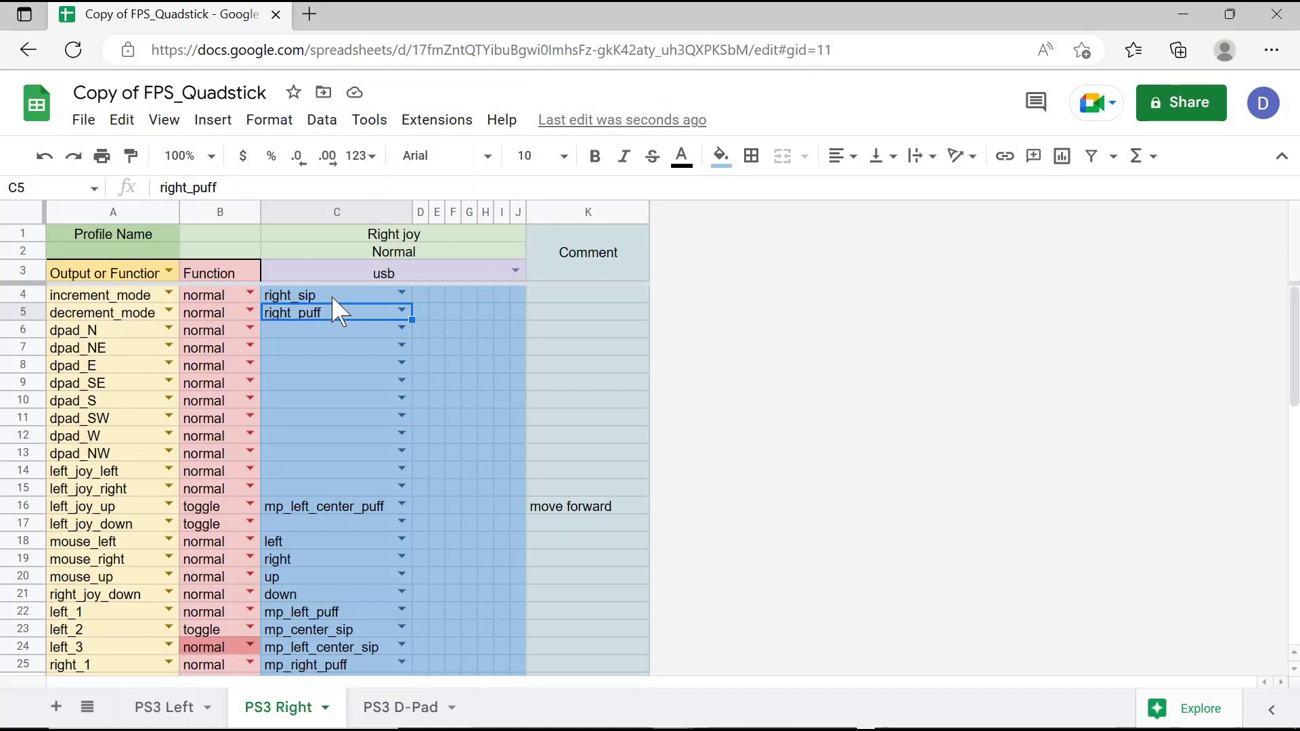
left_click(128, 297)
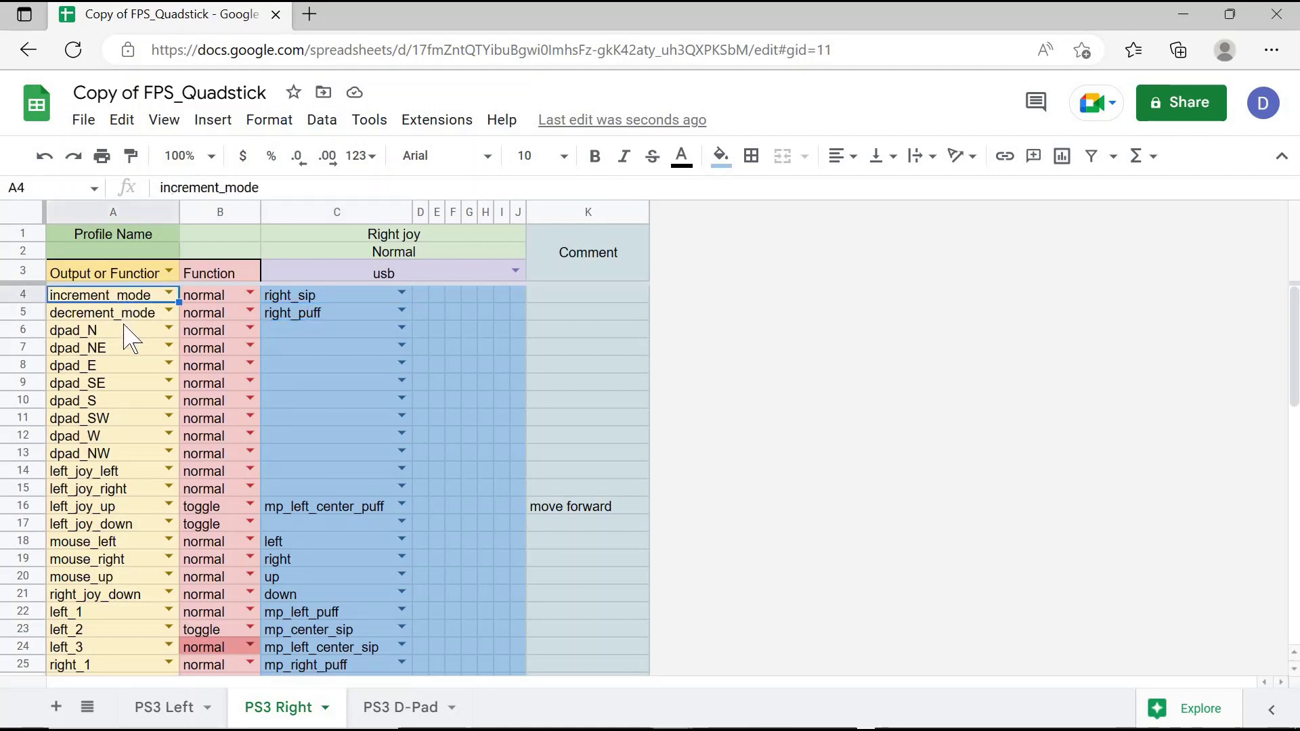
left_click(132, 315)
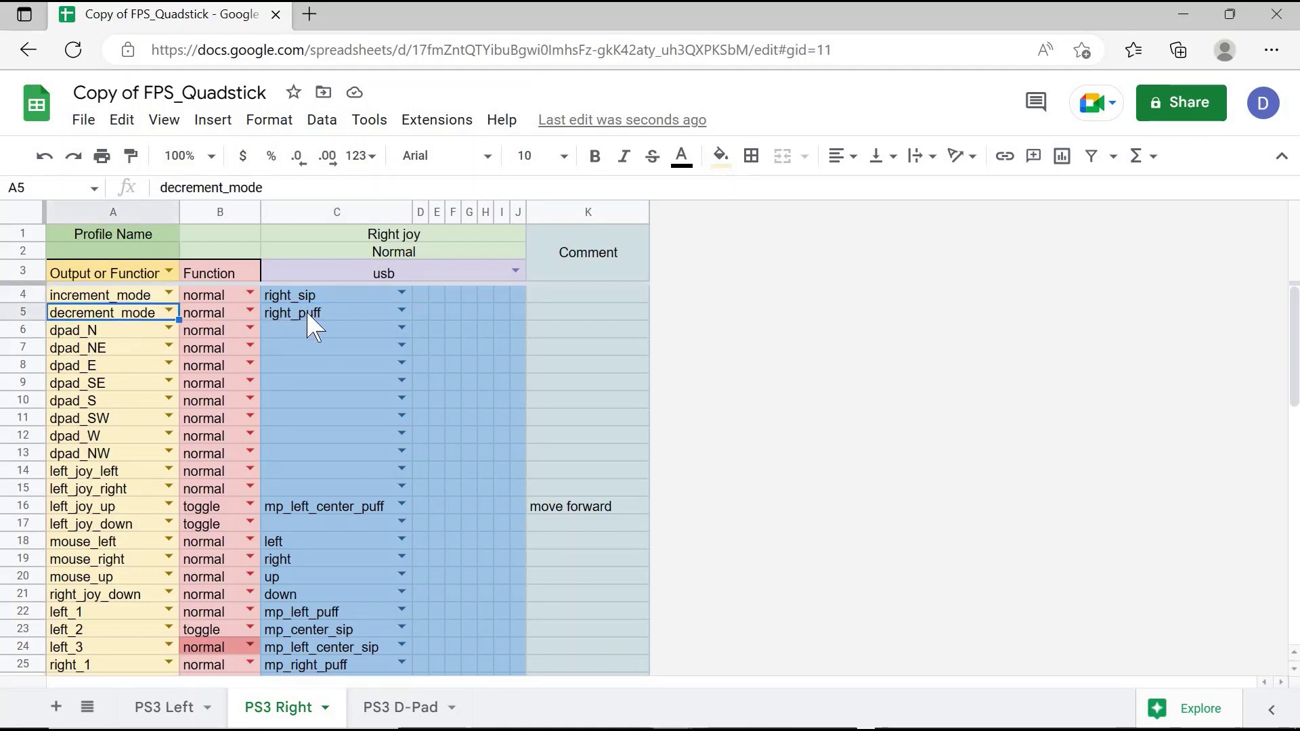
left_click(328, 312)
left_click(338, 293)
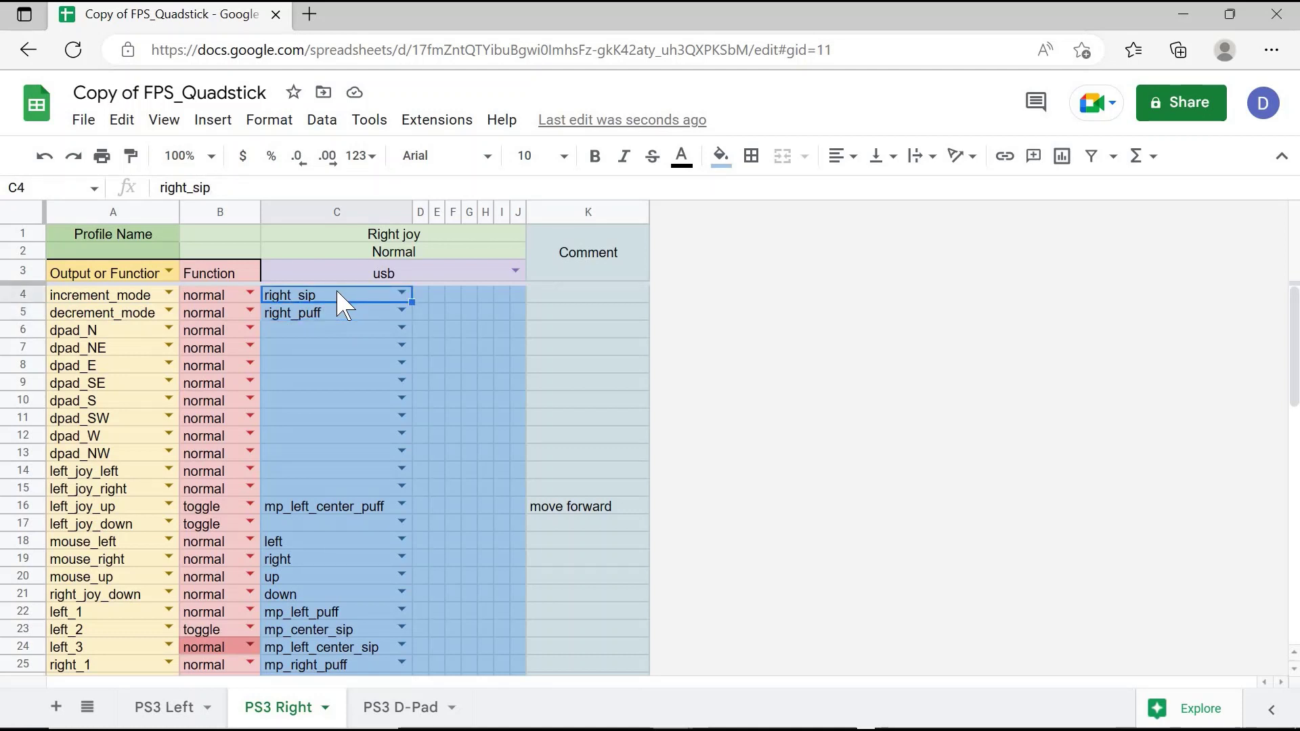